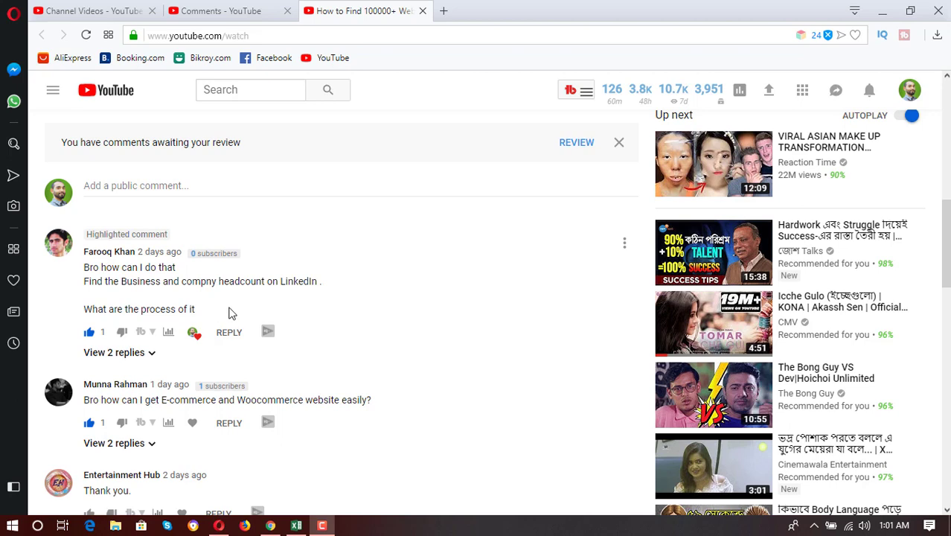
Step: Look over Blend's row: name, domain, and the empty LinkedIn page and Head Count cells
click(296, 525)
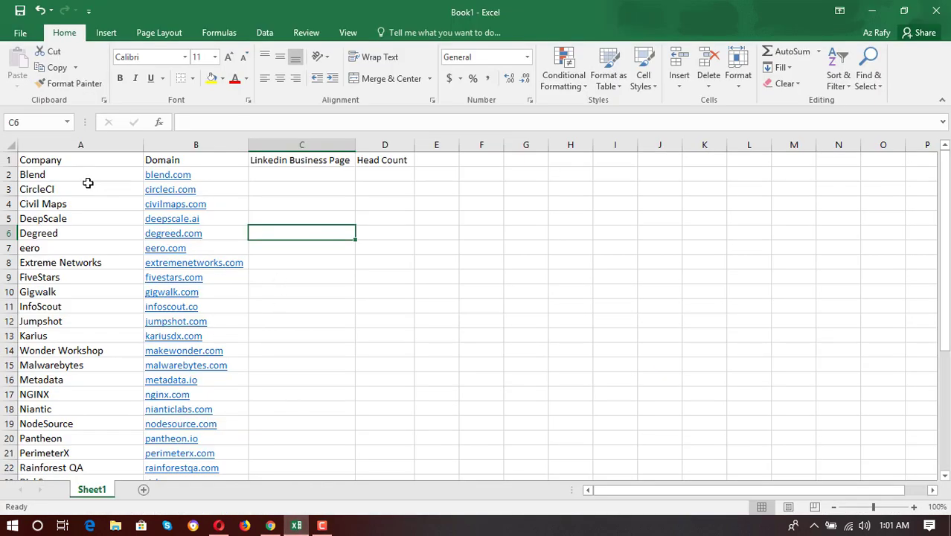
click(91, 176)
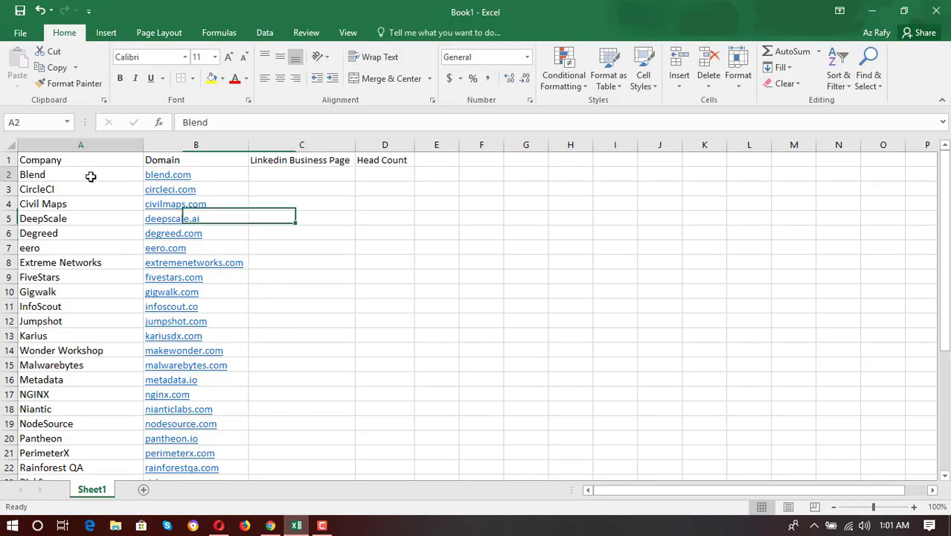
click(238, 179)
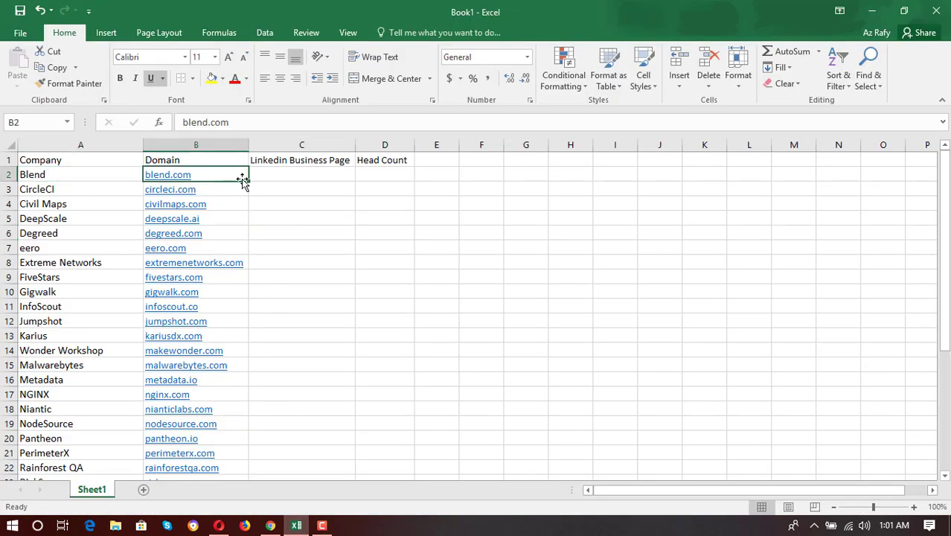
click(305, 173)
click(384, 176)
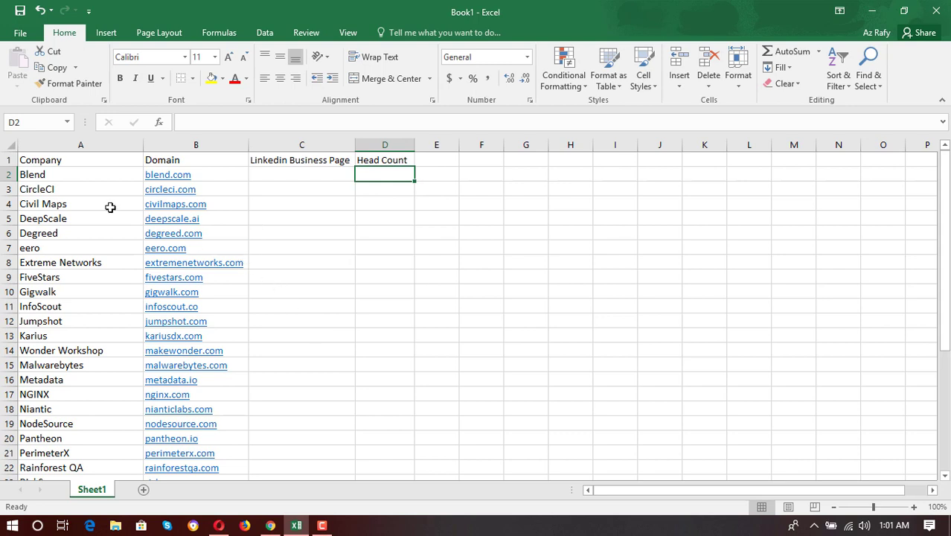
click(70, 175)
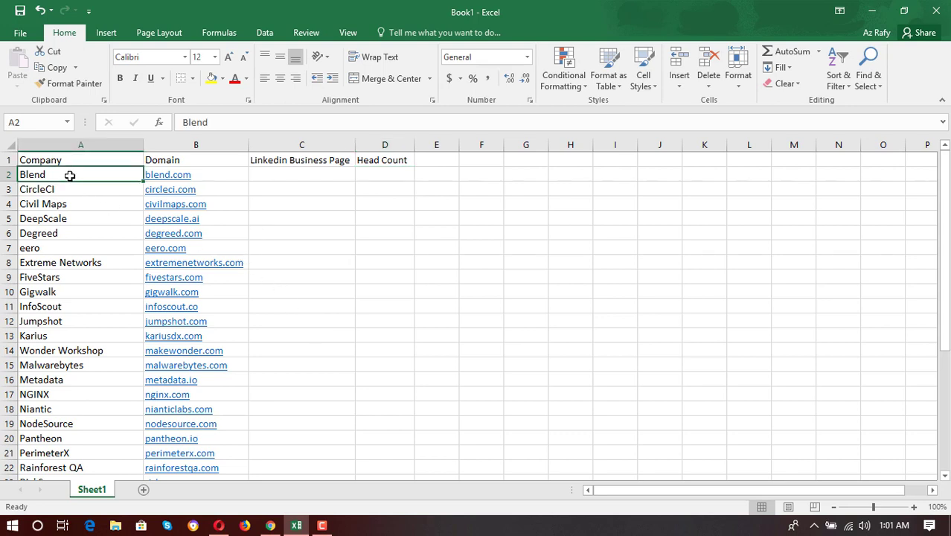
click(220, 176)
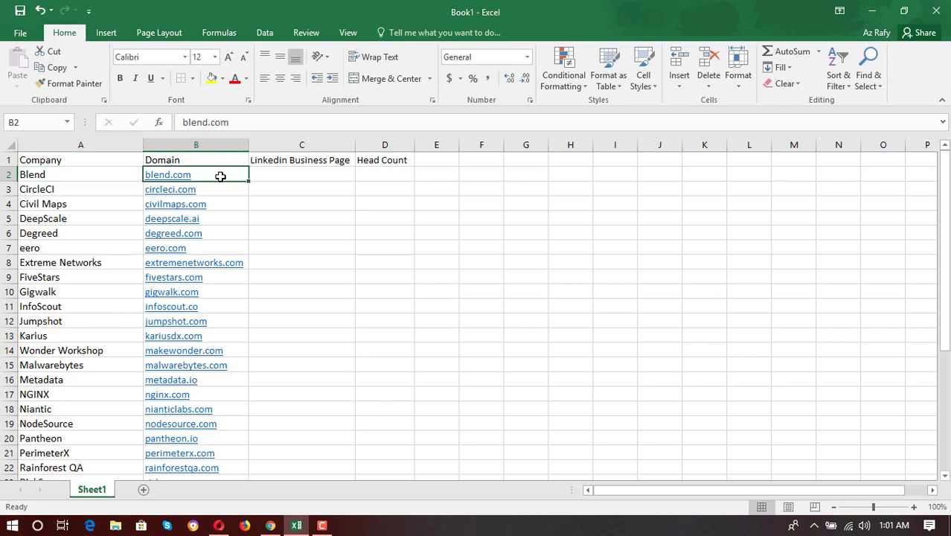
click(115, 175)
drag(115, 175, 174, 175)
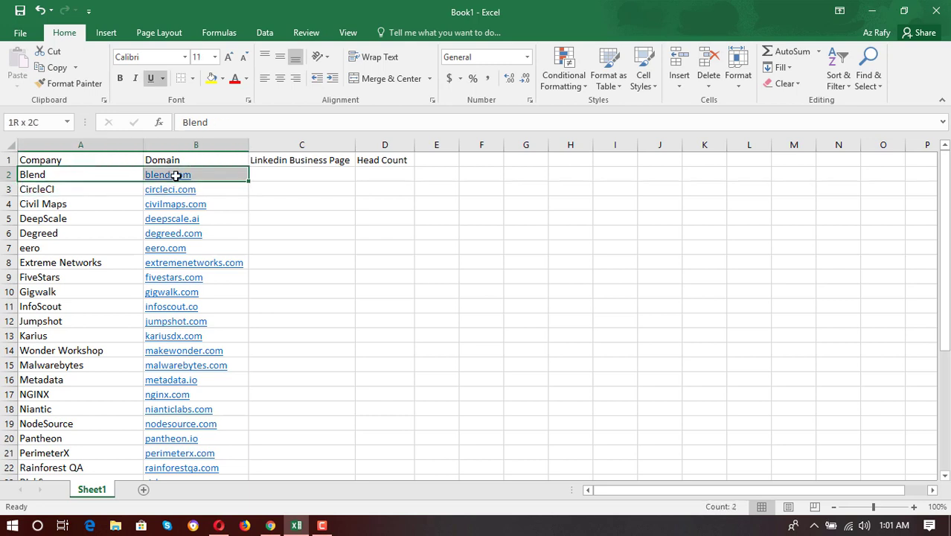
Step: Copy Blend's domain blend.com from cell B2, dismissing the message notification
click(298, 217)
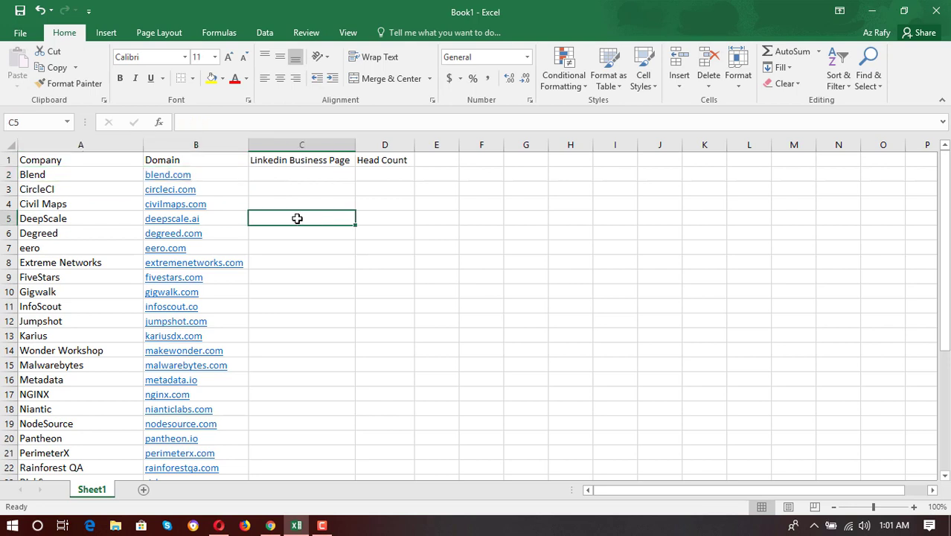
click(208, 173)
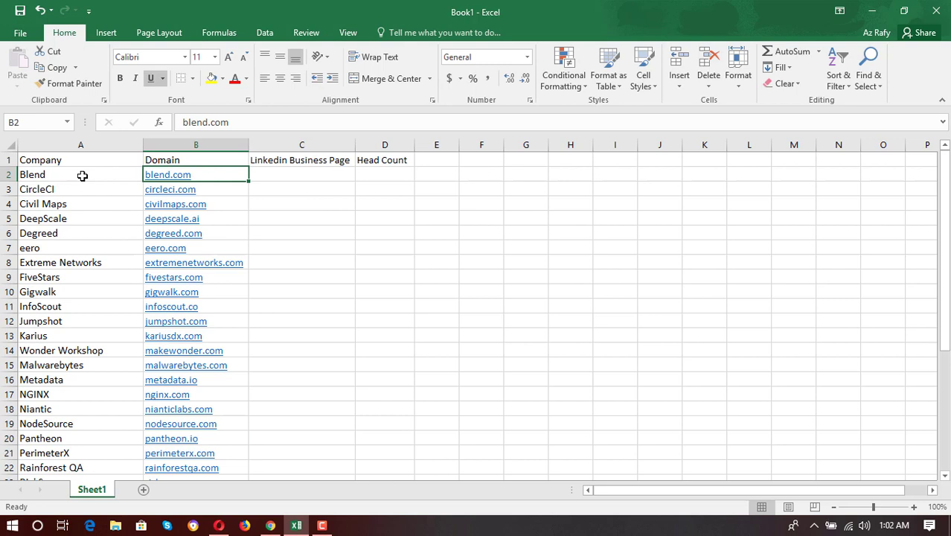
click(319, 250)
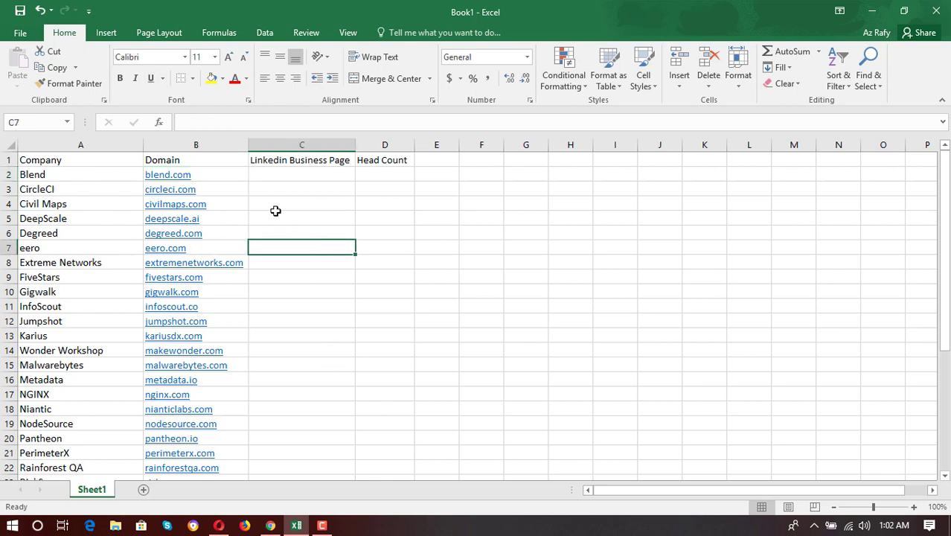
click(230, 178)
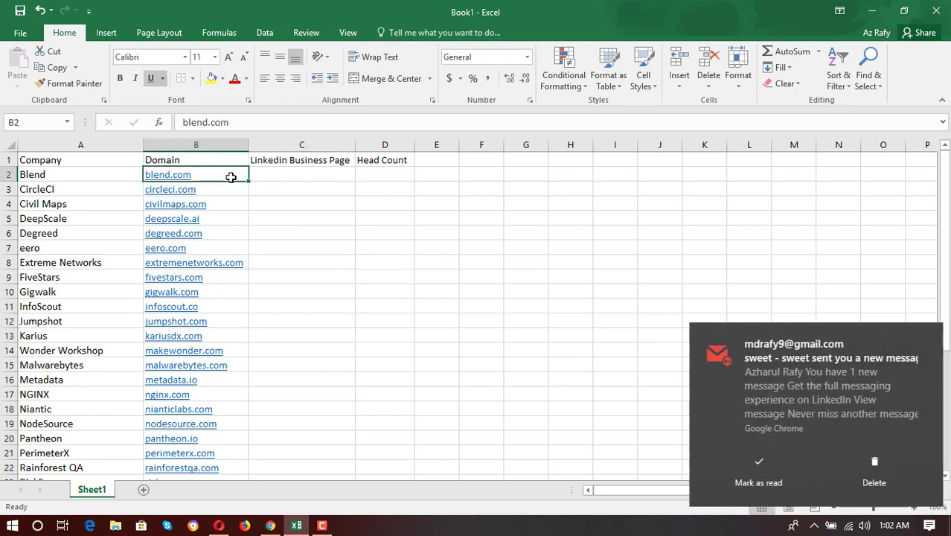
click(928, 339)
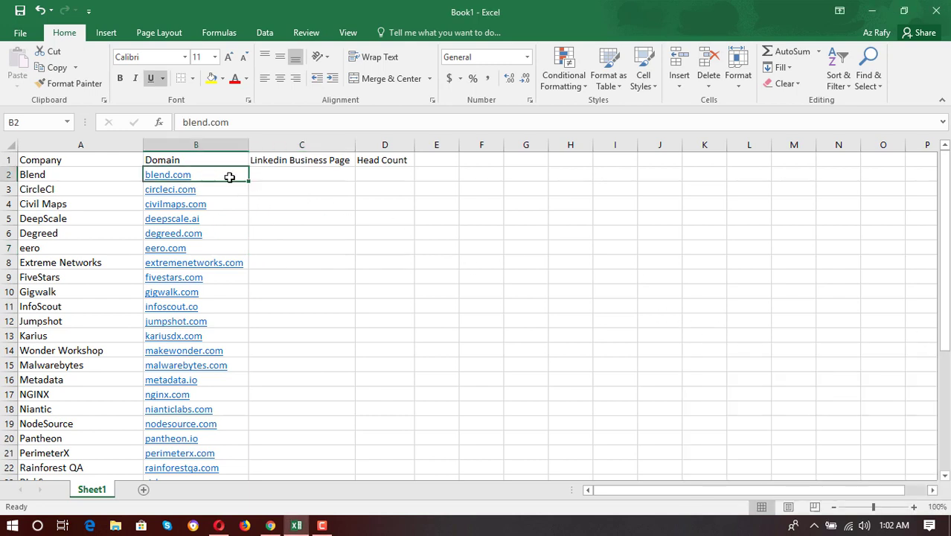
key(ctrl+c)
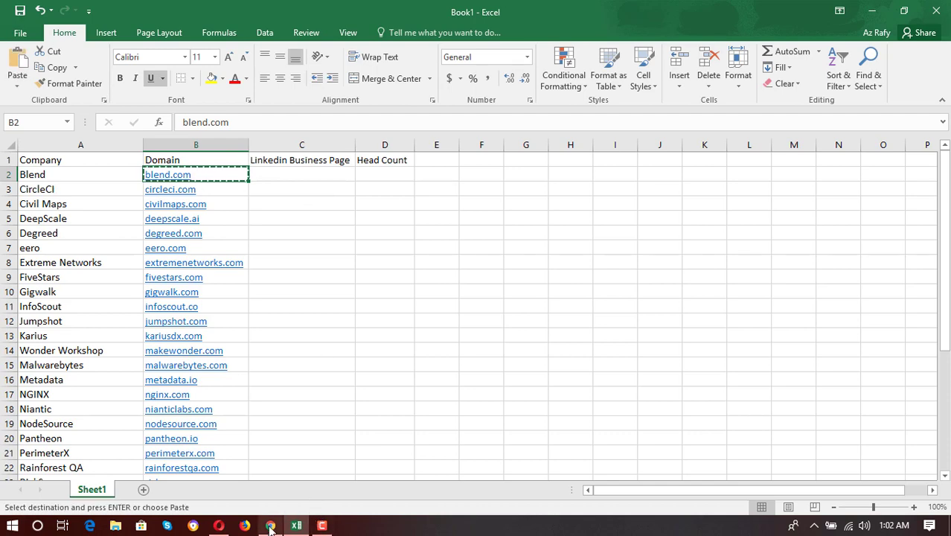
Step: Search Google for "blend.com" linkedin in the browser's new tab
click(270, 526)
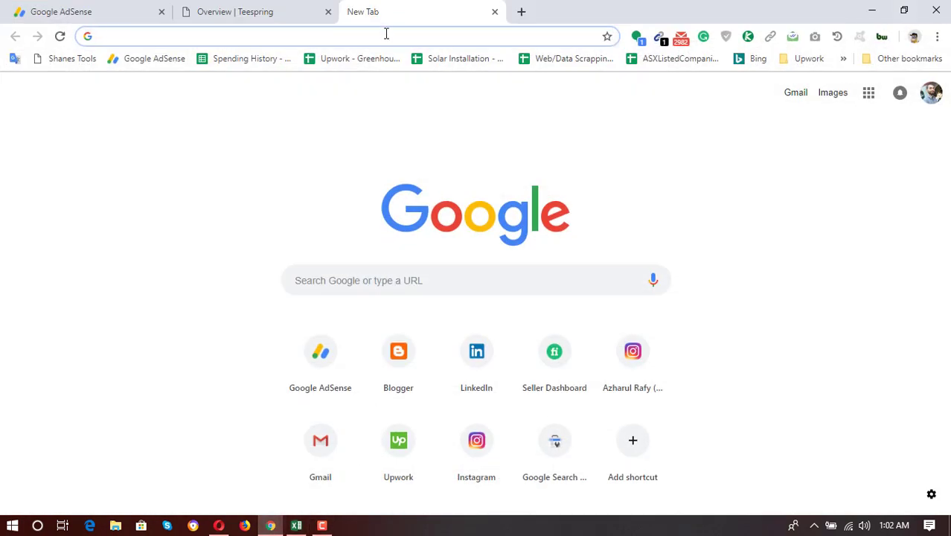
text(")
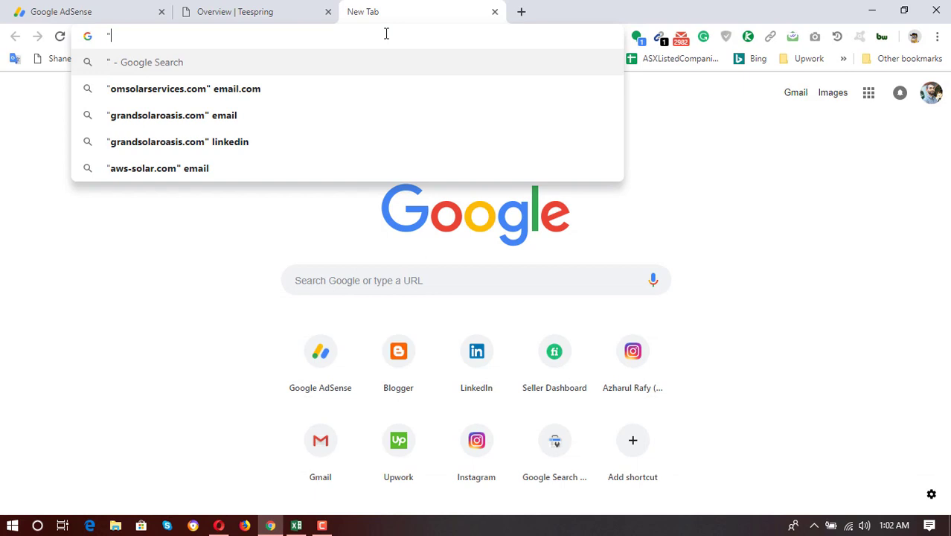
key(ctrl+v)
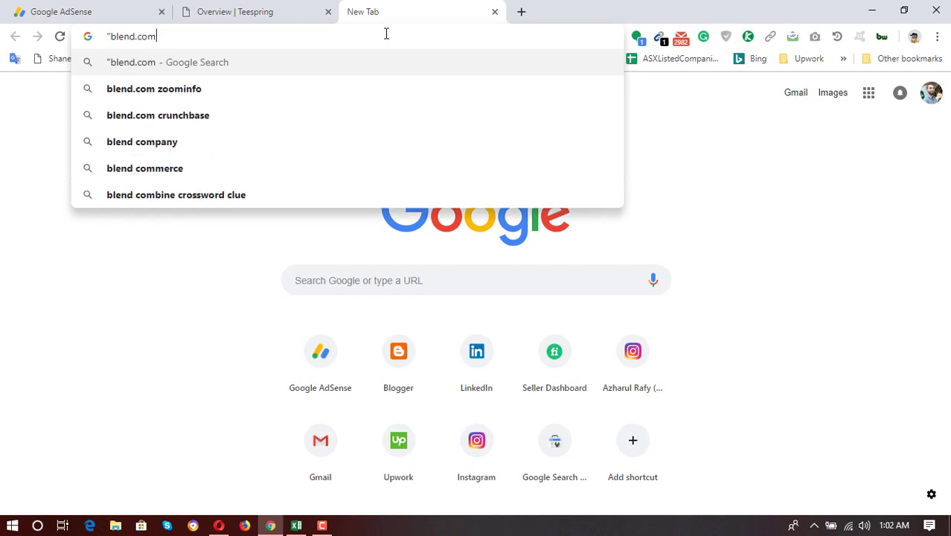
text(")
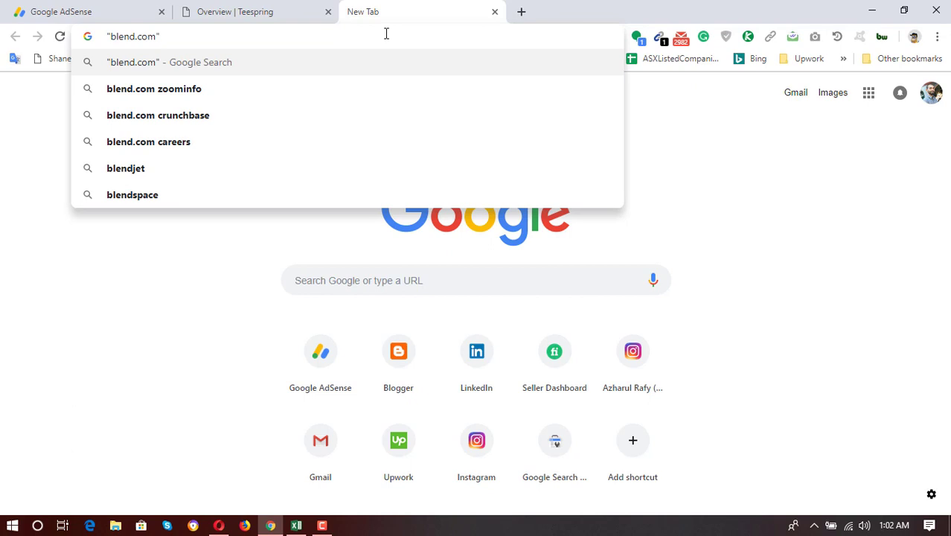
text( linke)
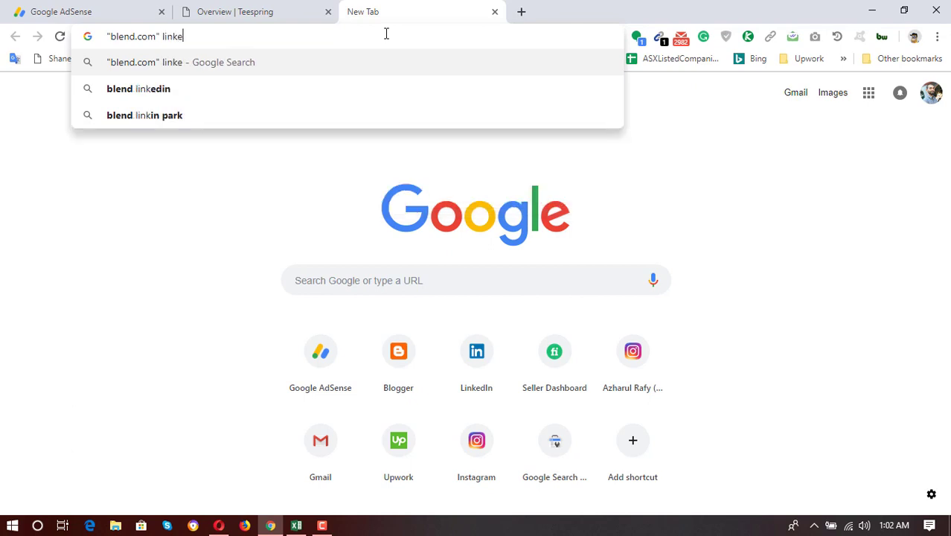
text(din)
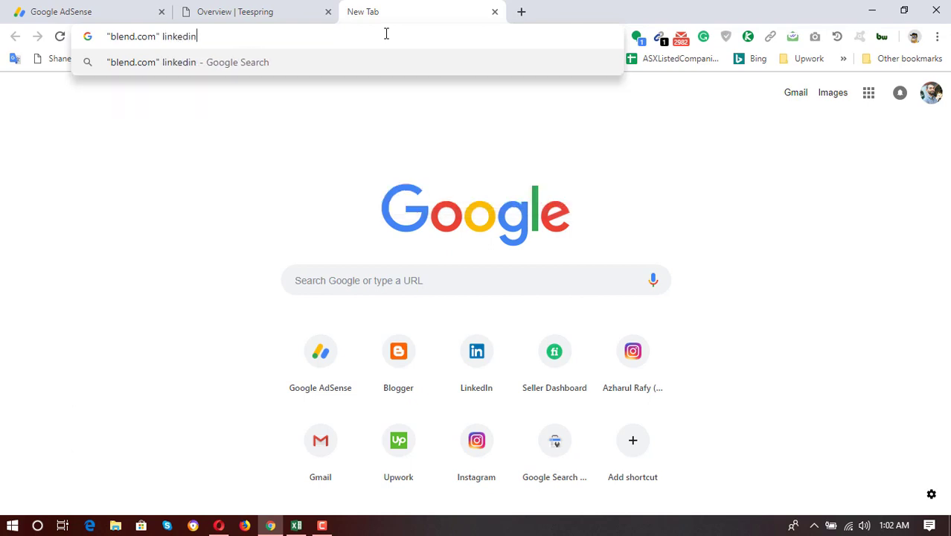
key(Return)
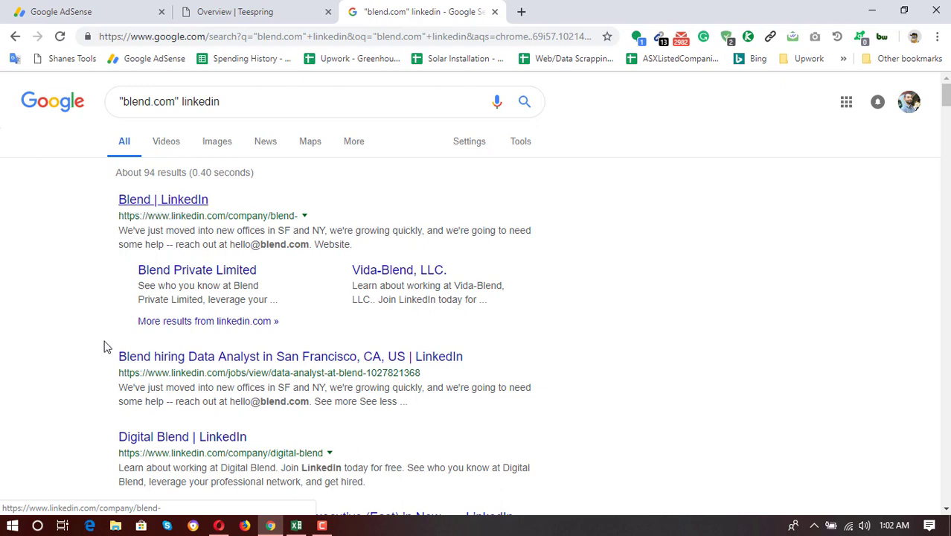
Step: Open the Blend | LinkedIn result in a new tab and view its About section
right_click(169, 204)
click(223, 212)
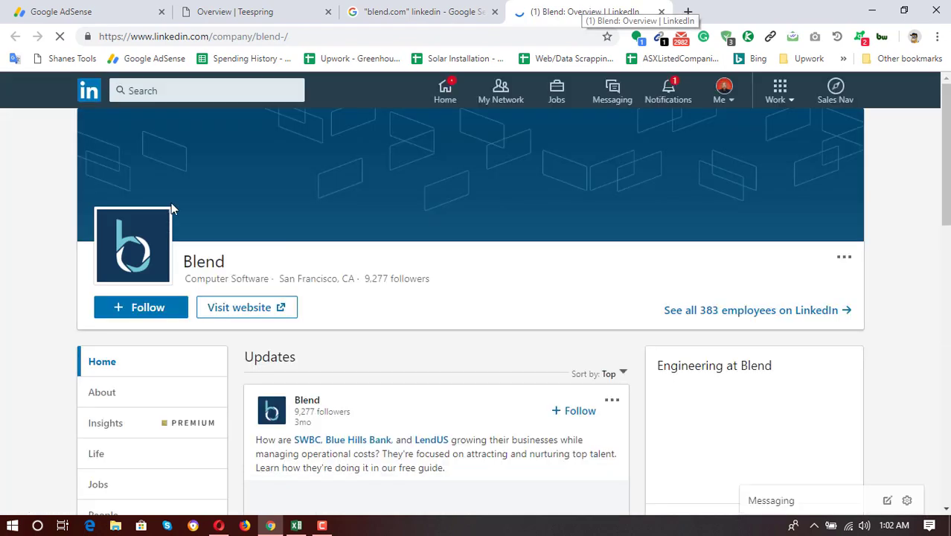
click(92, 396)
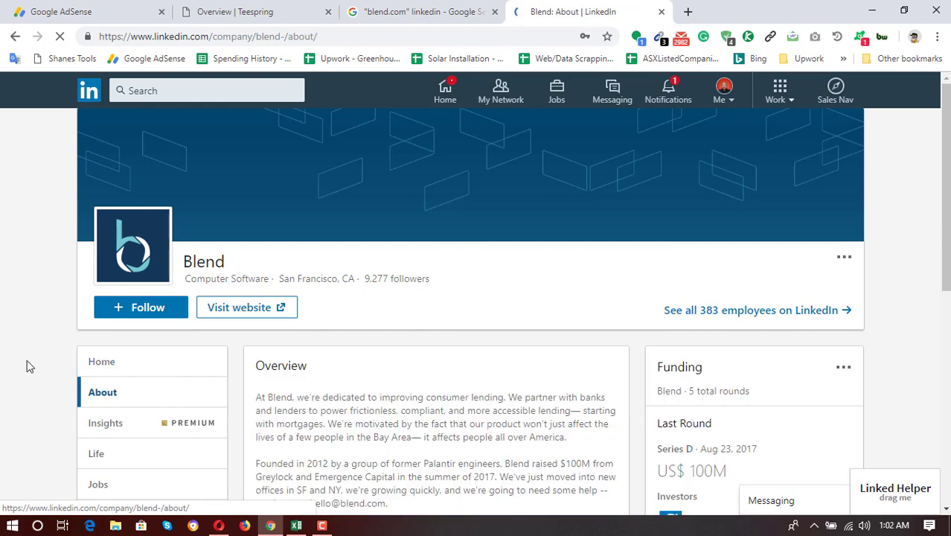
scroll(15, 353, down, 3)
scroll(45, 339, up, 1)
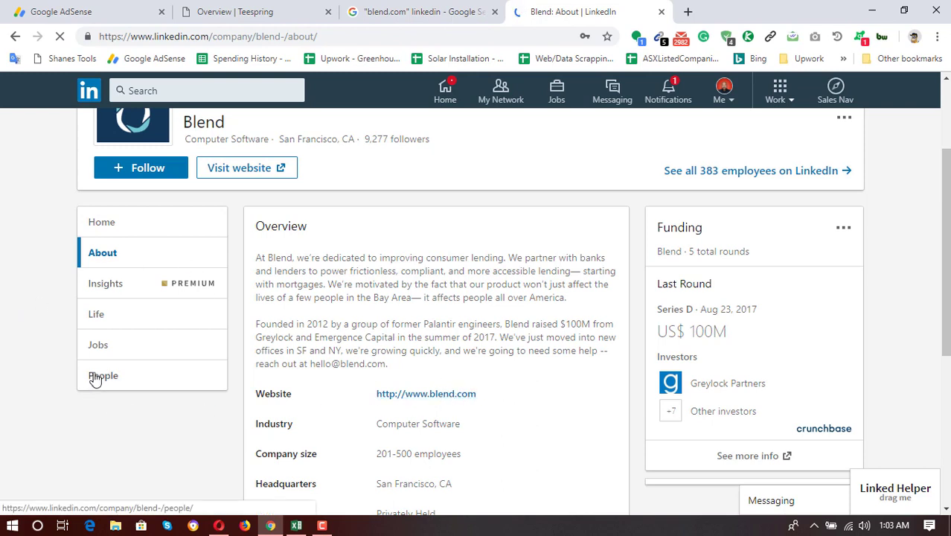
Step: Find blend.com on Blend's LinkedIn About page, confirming two matches for the website
key(ctrl+f)
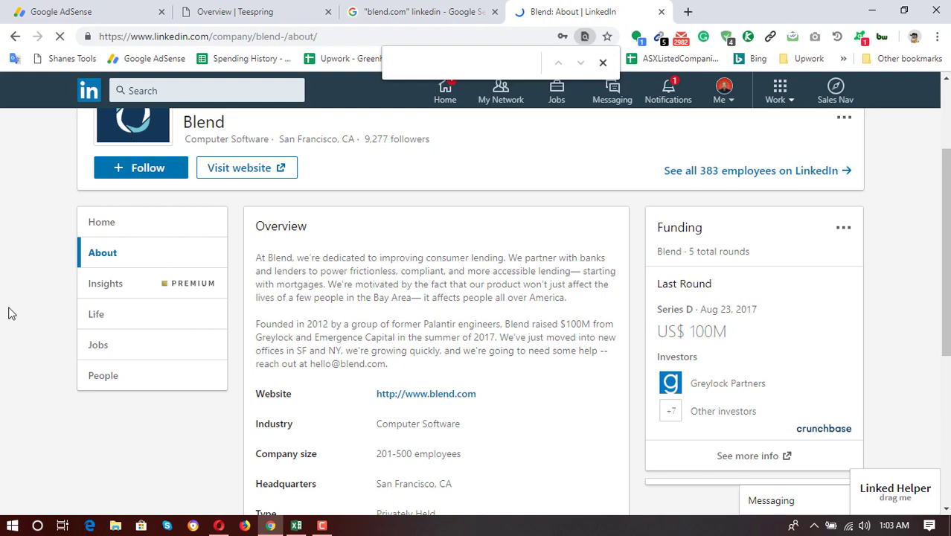
click(266, 8)
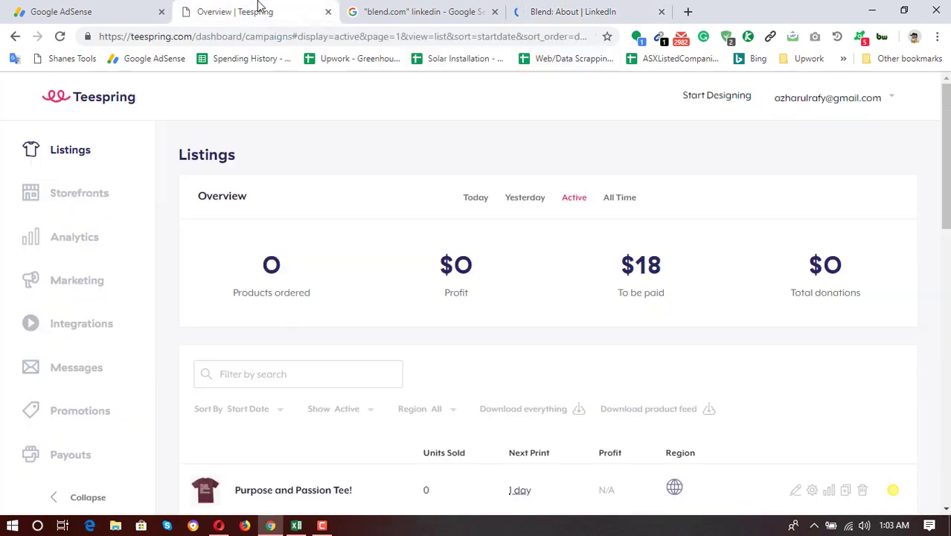
click(404, 9)
click(577, 10)
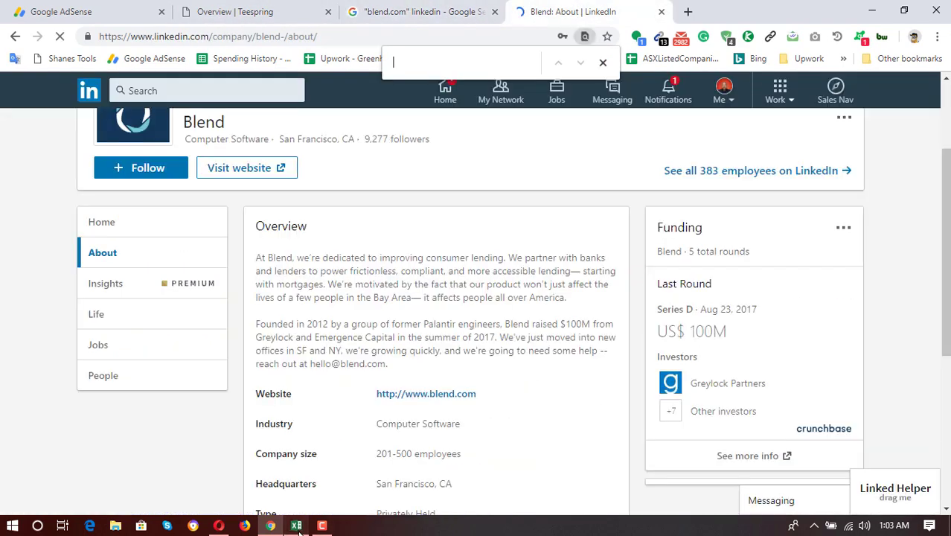
click(296, 525)
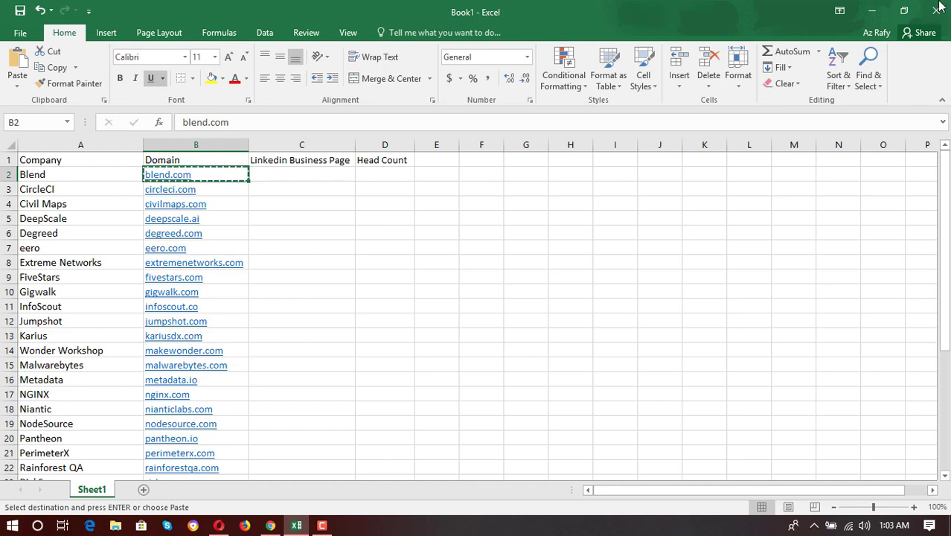
click(270, 525)
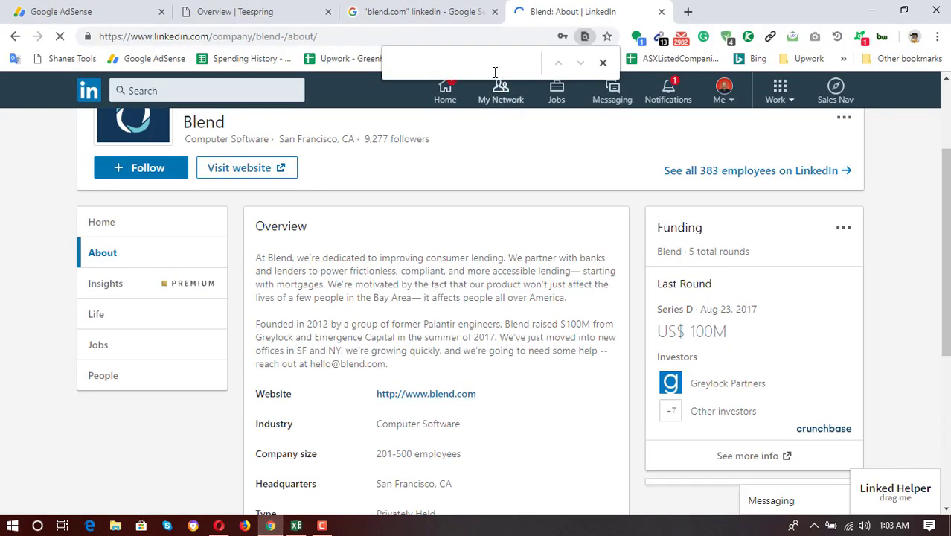
key(ctrl+v)
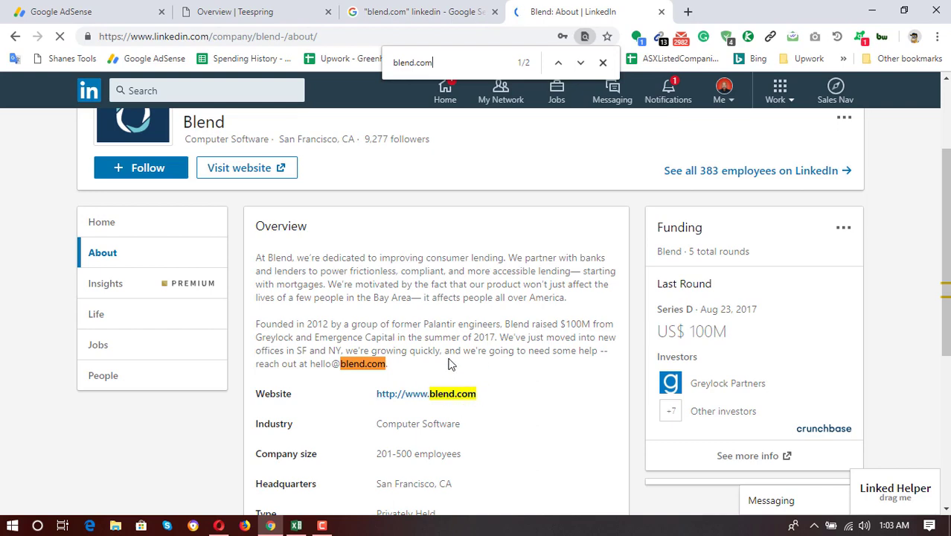
Step: Take Blend's LinkedIn About page URL from the browser's address bar
click(385, 8)
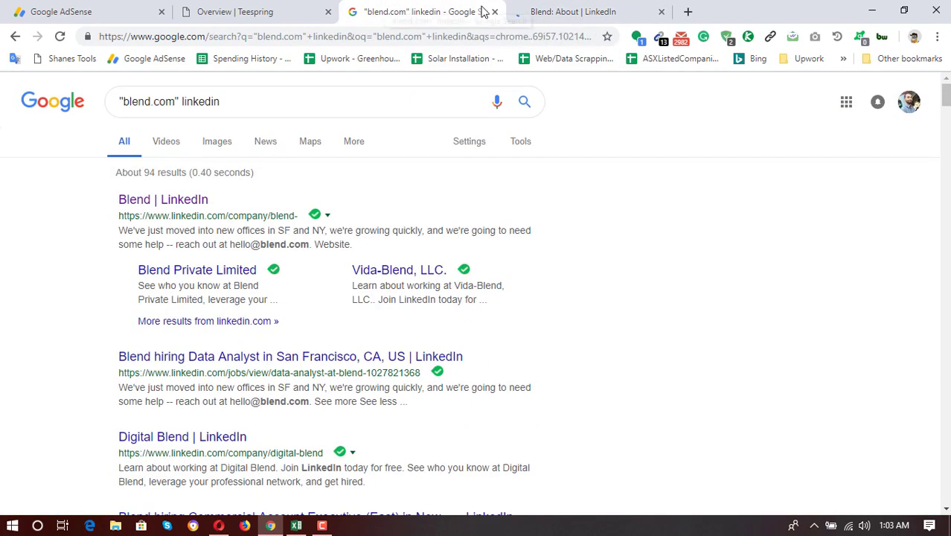
click(549, 9)
click(296, 525)
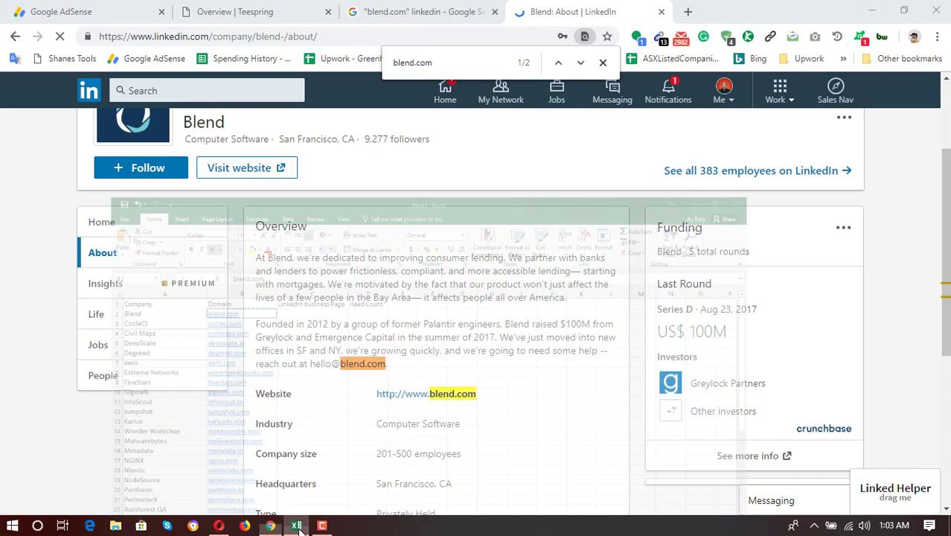
click(337, 37)
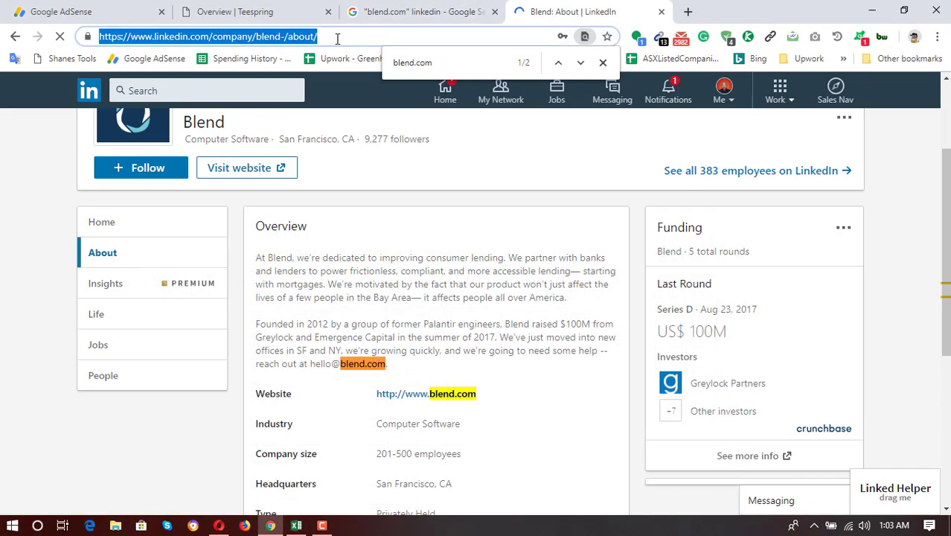
key(BackSpace)
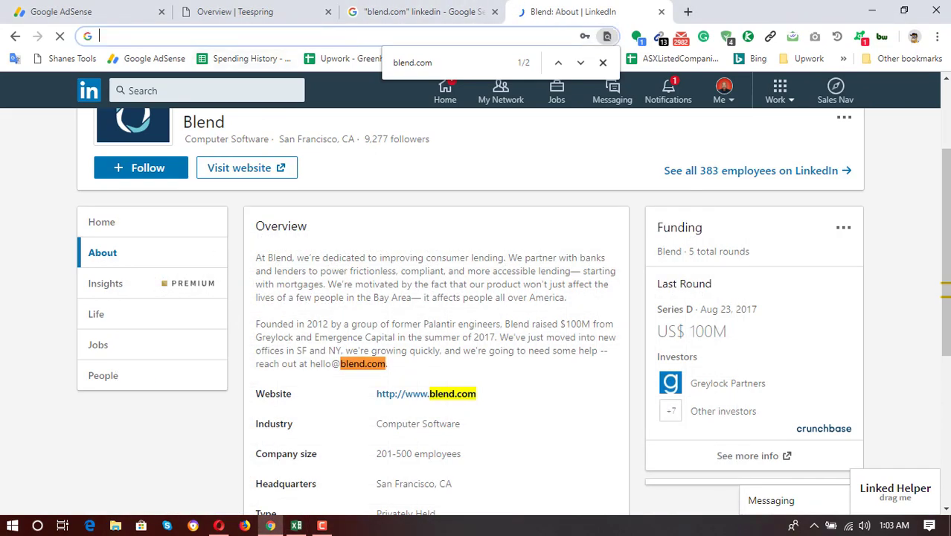
Step: Paste the URL into cell C2, autofit column C, and minimize Excel
click(296, 525)
click(327, 175)
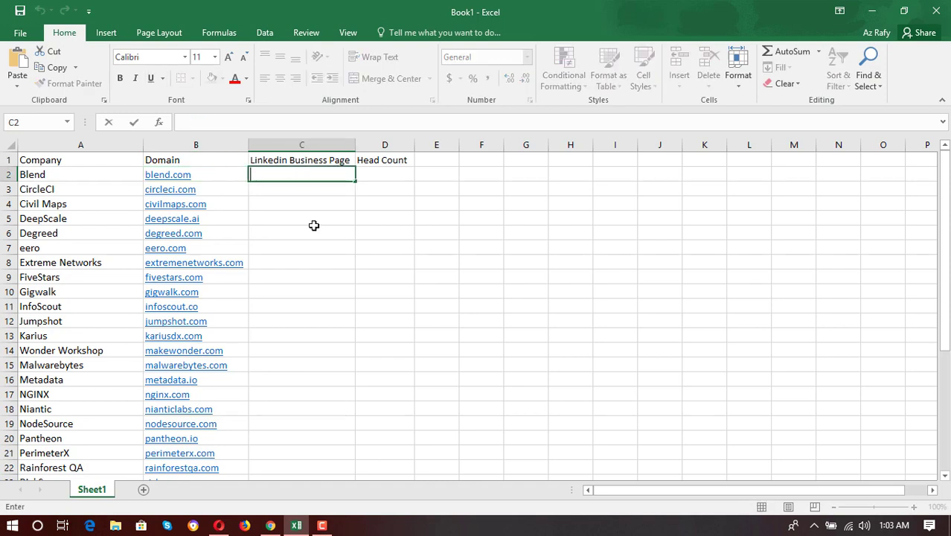
key(ctrl+v)
click(313, 226)
click(391, 174)
double_click(356, 145)
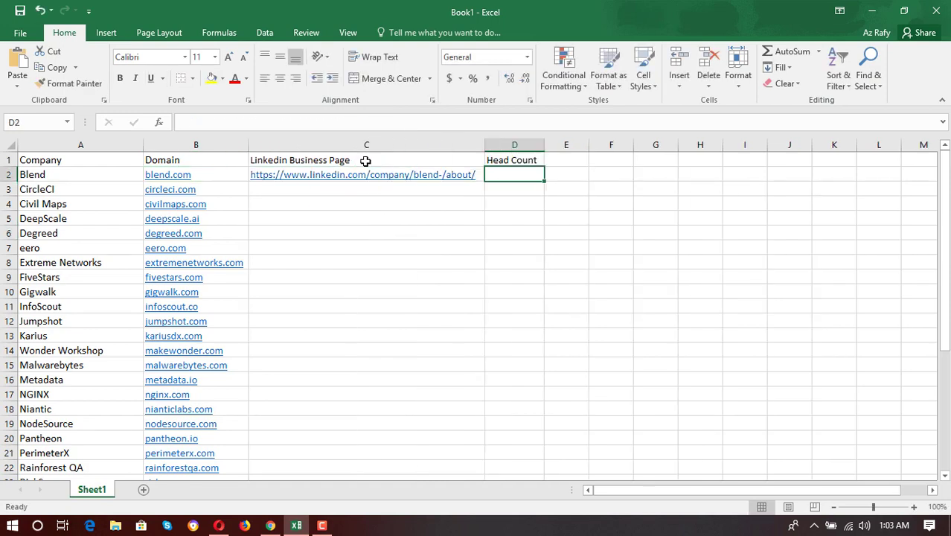
click(507, 180)
click(878, 8)
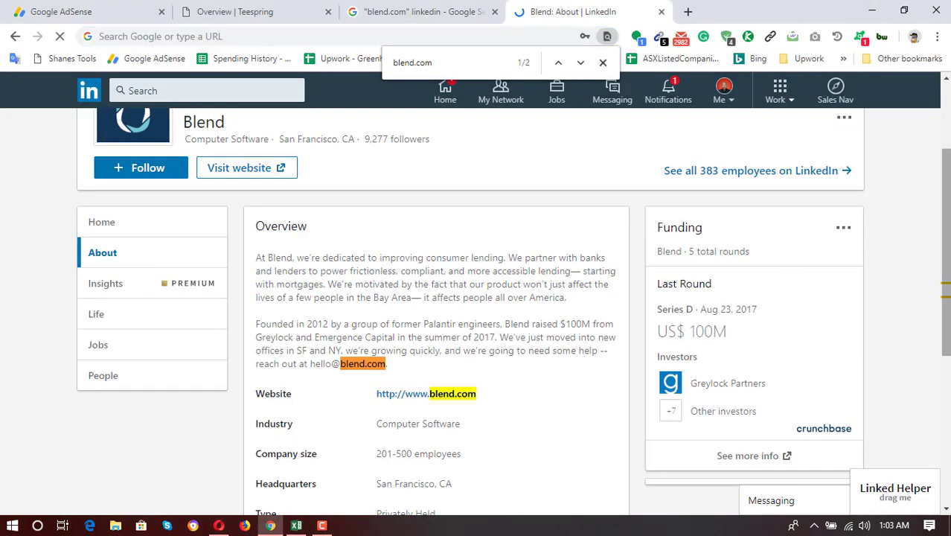
Step: Enter 383, from LinkedIn's 'See all 383 employees', as Blend's Head Count in D2
scroll(818, 365, up, 2)
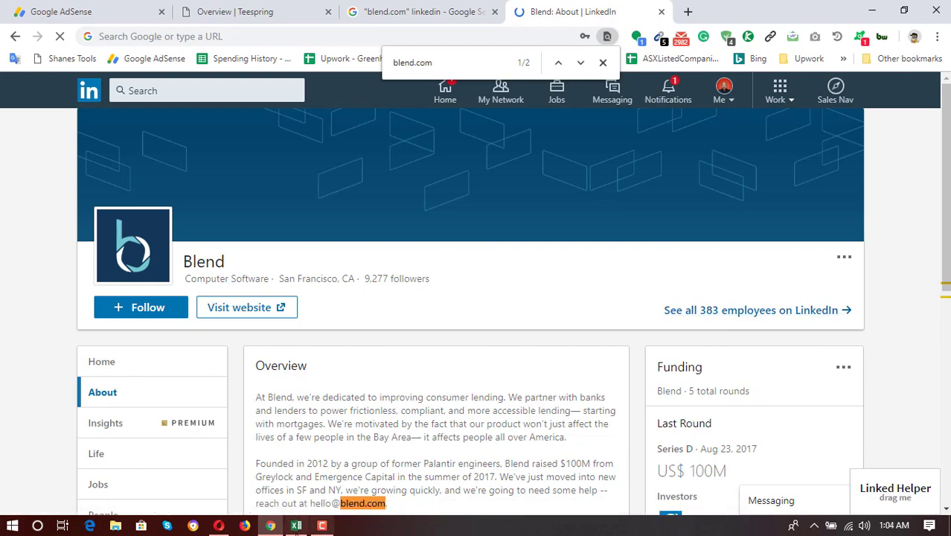
click(296, 526)
text(383)
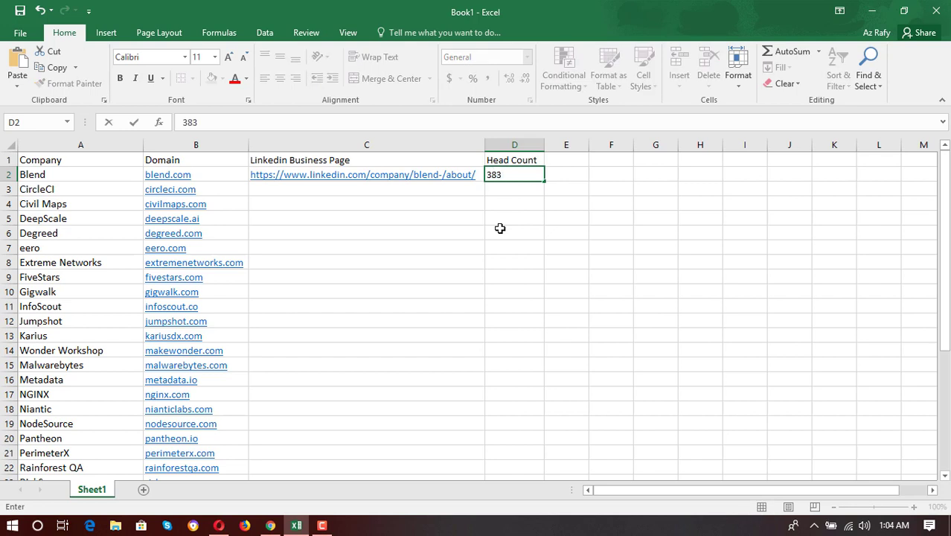
click(500, 229)
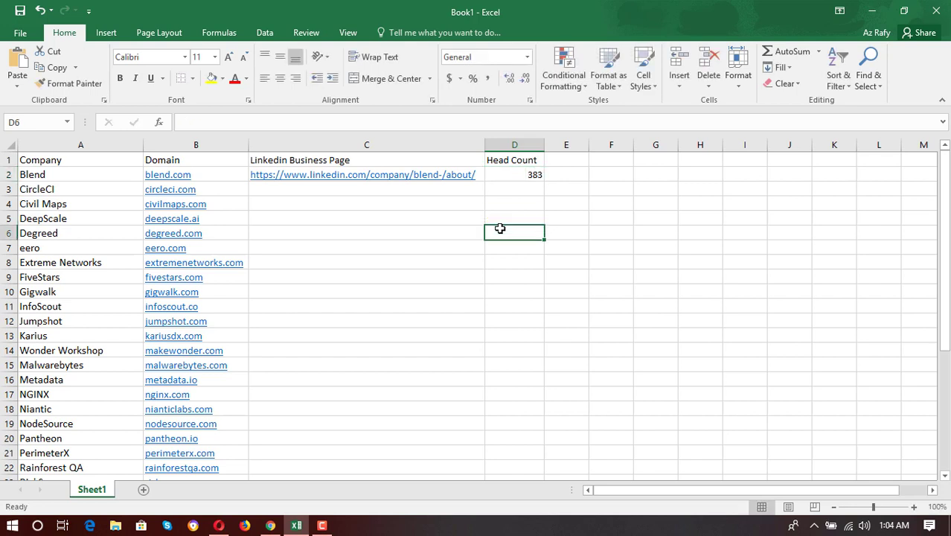
click(515, 188)
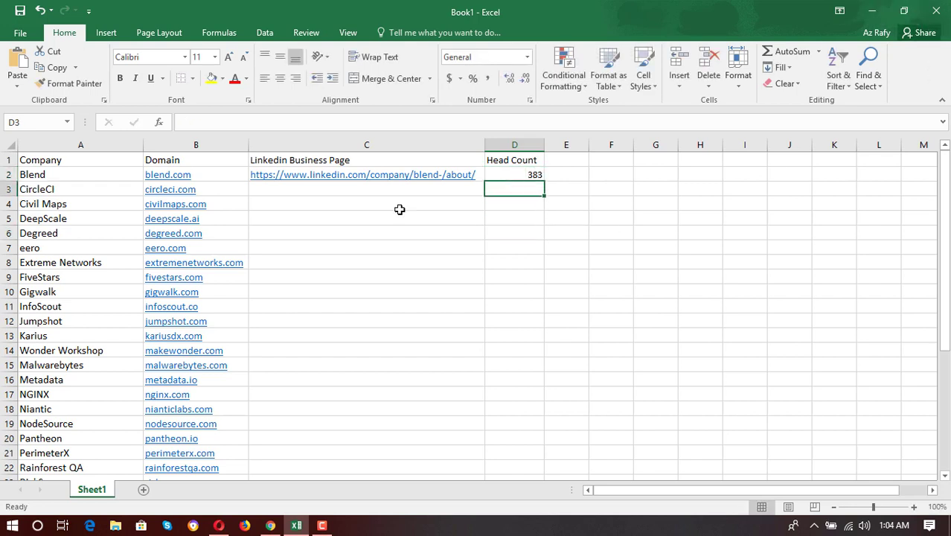
click(872, 11)
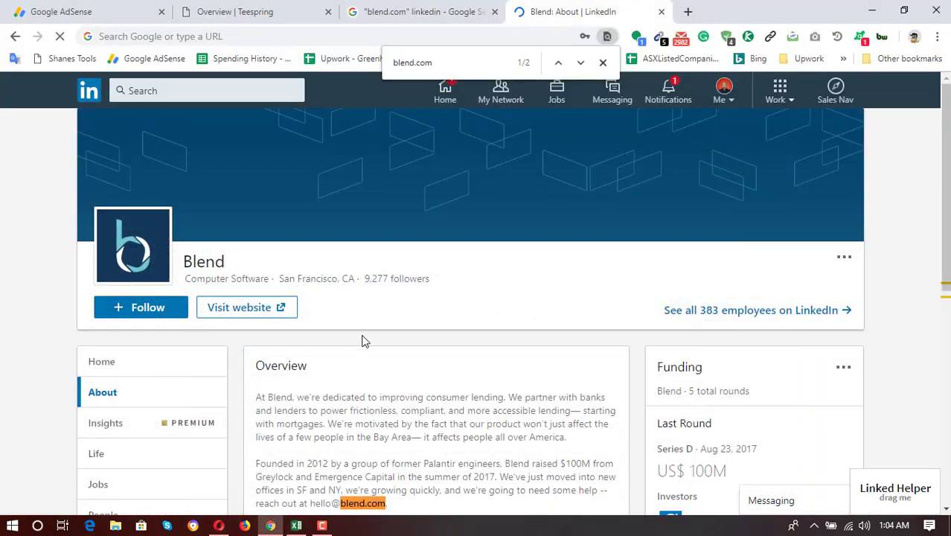
click(296, 525)
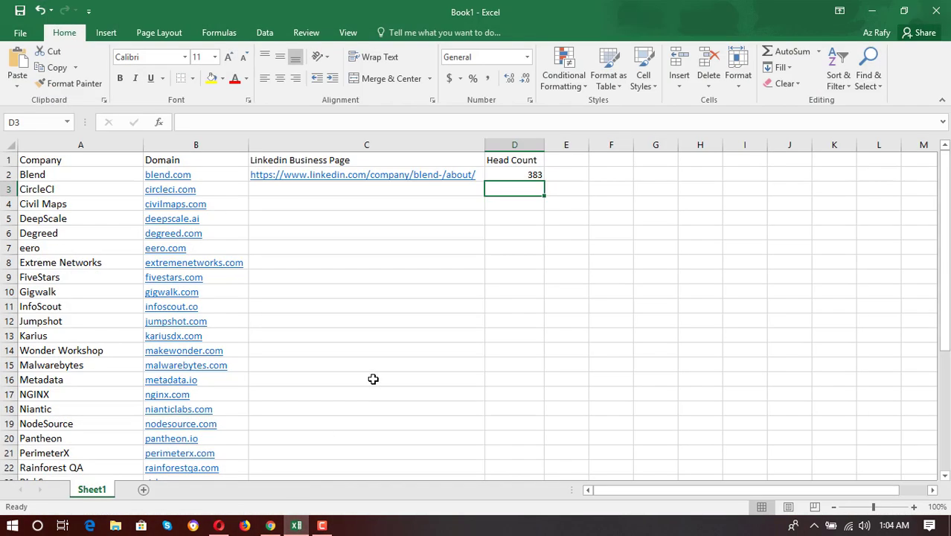
click(294, 214)
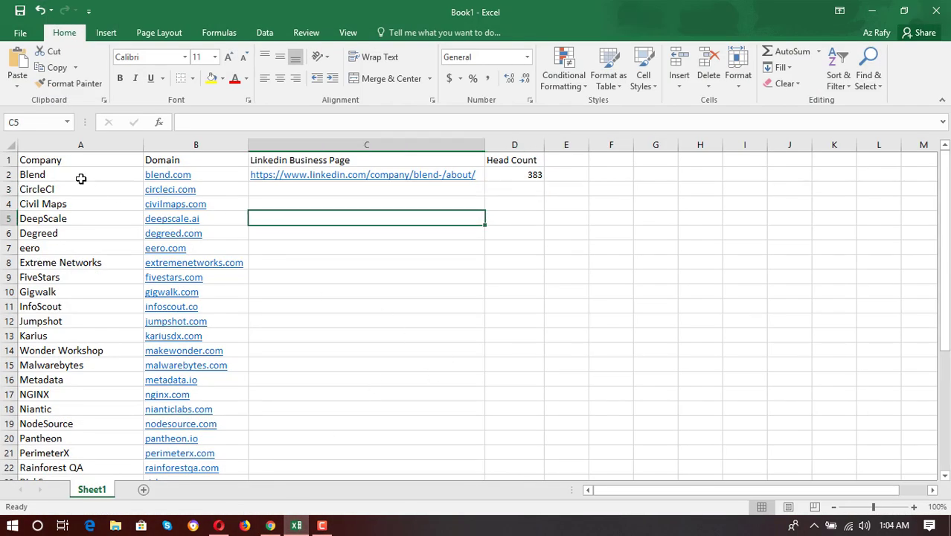
click(50, 177)
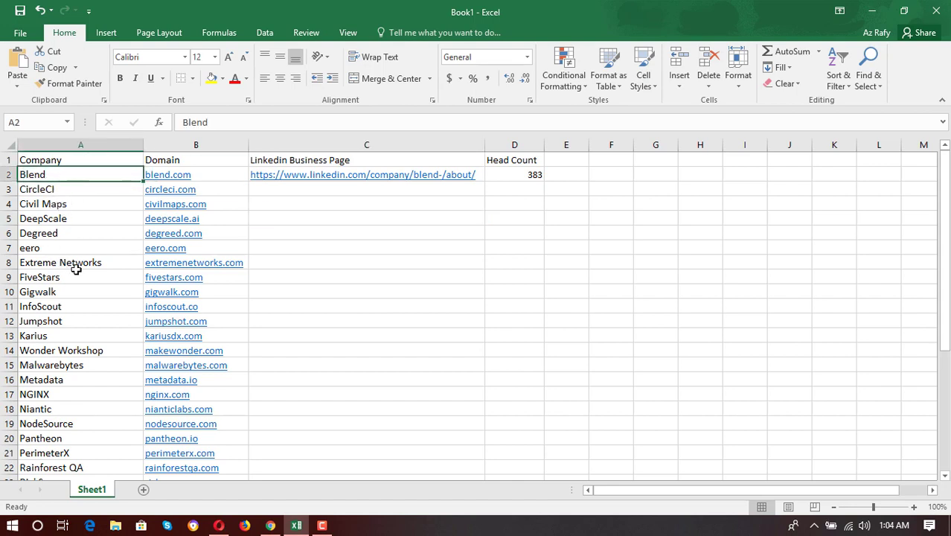
Step: Search Google for "Blend" linkedin, open the top result, then return to Blend's About tab
key(ctrl+c)
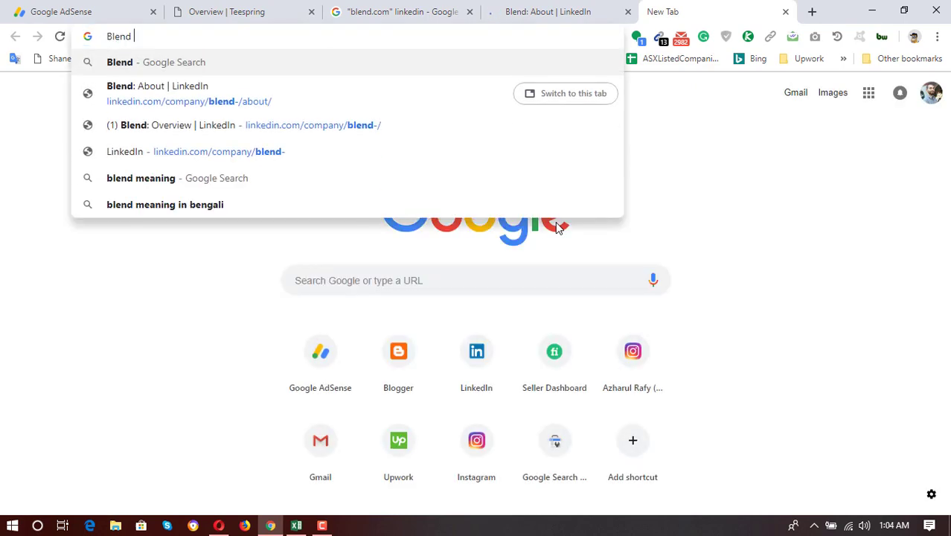
text(linkedin)
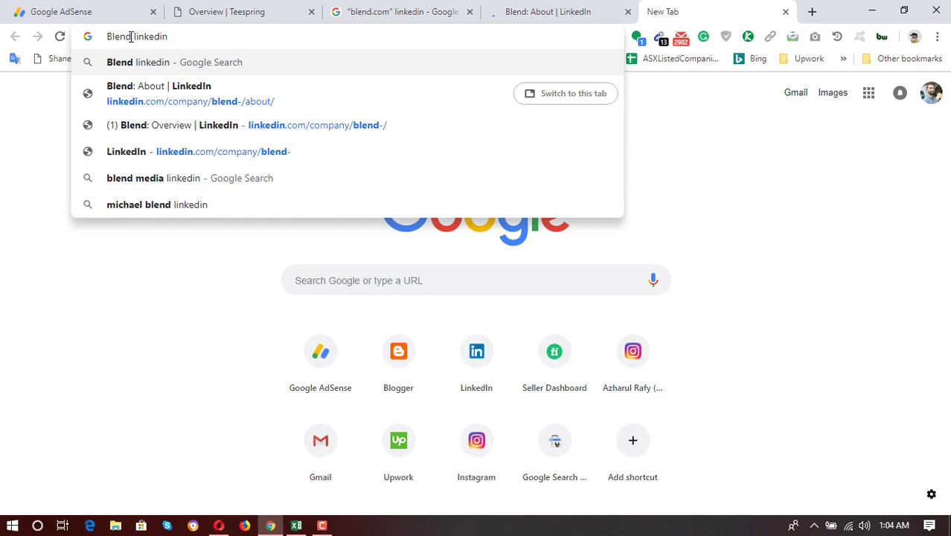
click(131, 37)
text(")
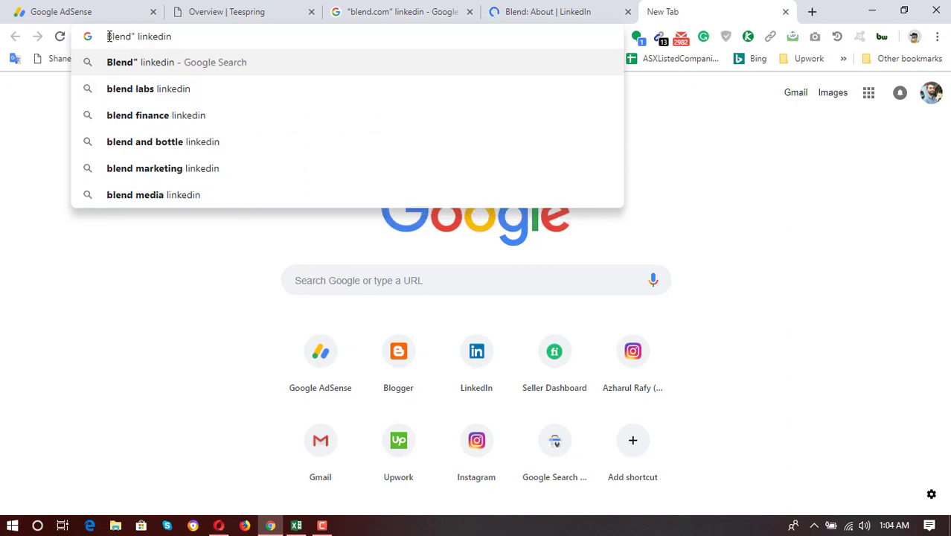
text(")
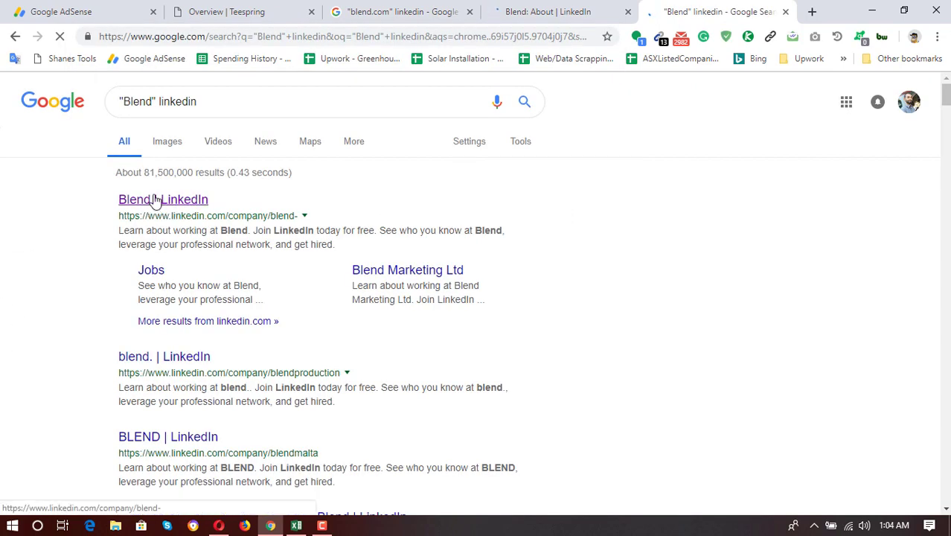
click(128, 198)
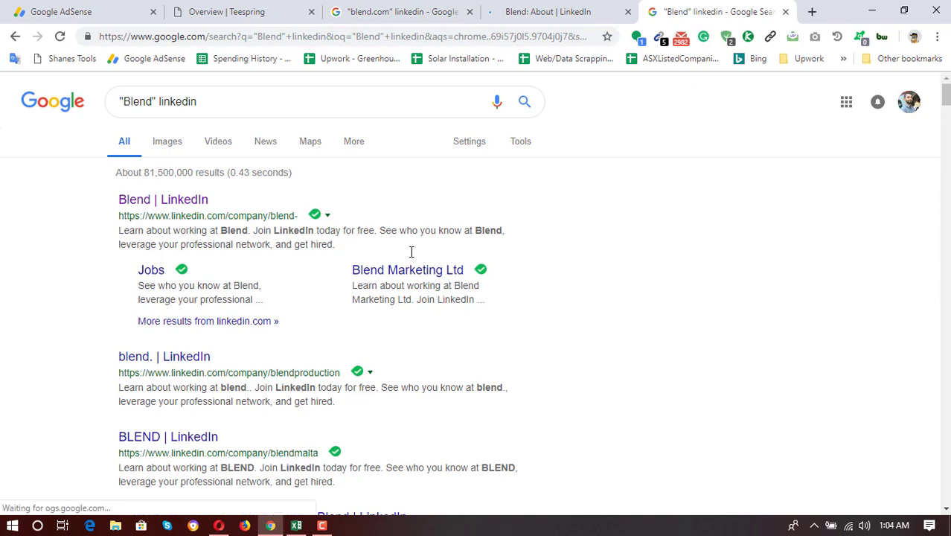
click(572, 9)
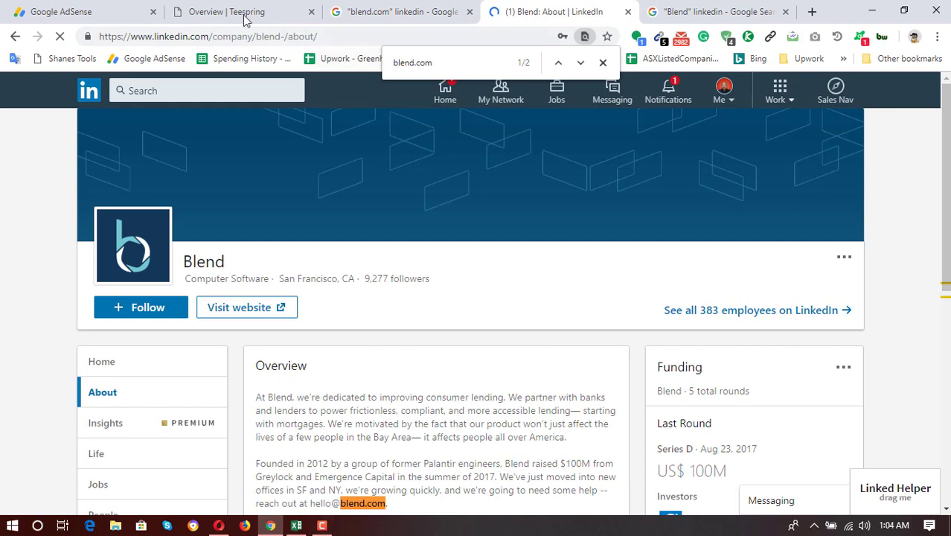
Step: Return to the YouTube video's comment asking how to find company headcount on LinkedIn
click(218, 525)
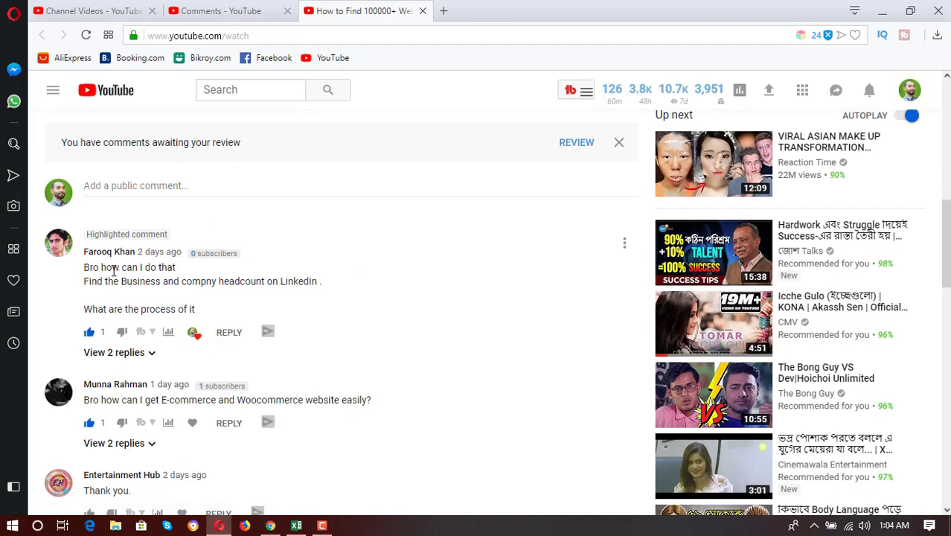
scroll(149, 326, up, 1)
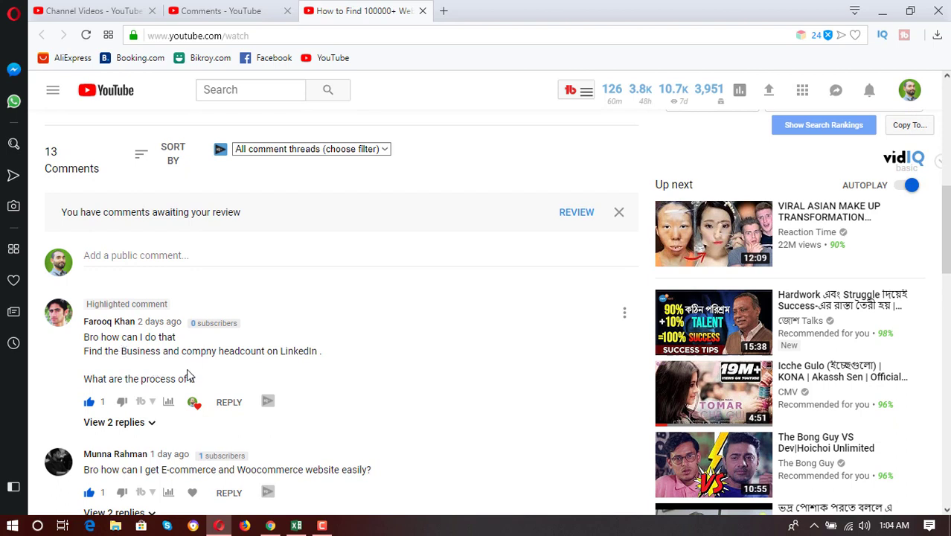